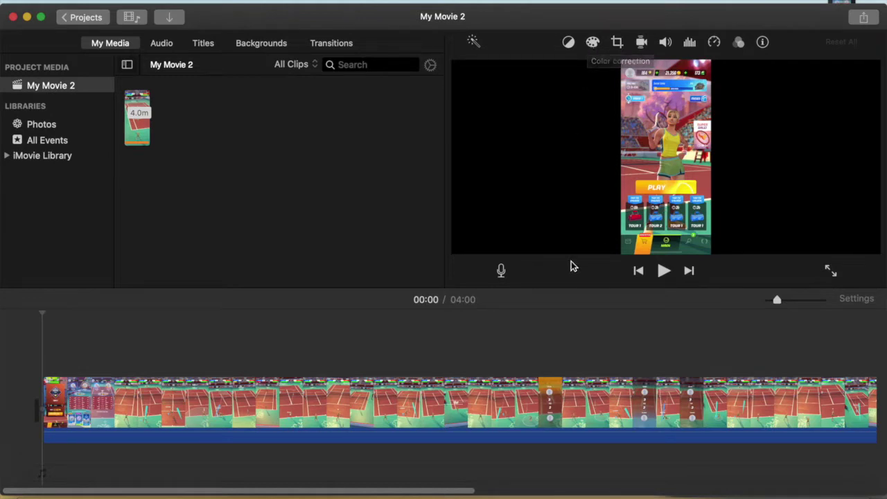
Bring up the voiceover controls, review the recording options, and attempt a first recording
{"action": "left_click", "coordinate": [501, 273]}
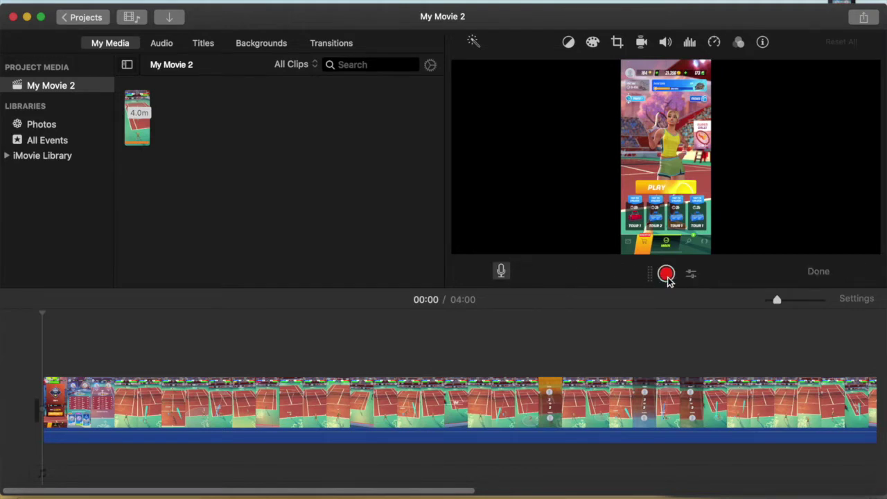
{"action": "left_click", "coordinate": [692, 277]}
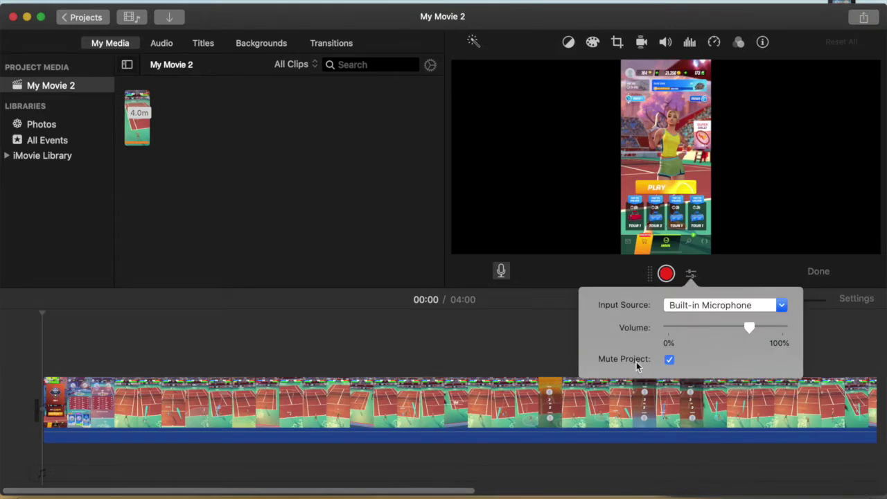
{"action": "left_click", "coordinate": [596, 277]}
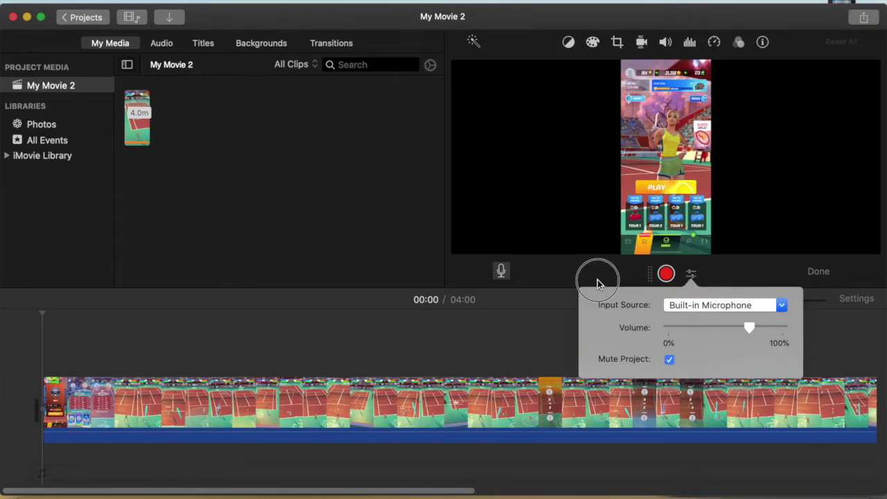
{"action": "left_click", "coordinate": [666, 274]}
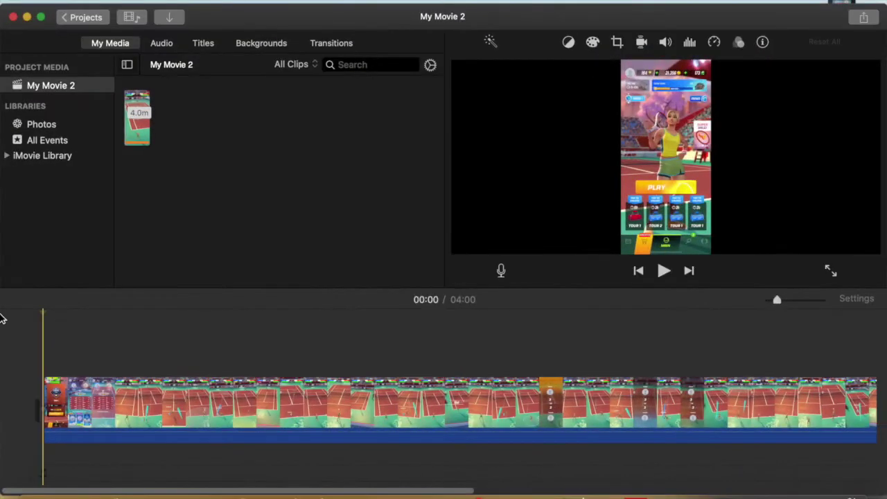
Record an 8.4-second voiceover clip beneath the start of the tennis video
{"action": "left_click", "coordinate": [501, 272]}
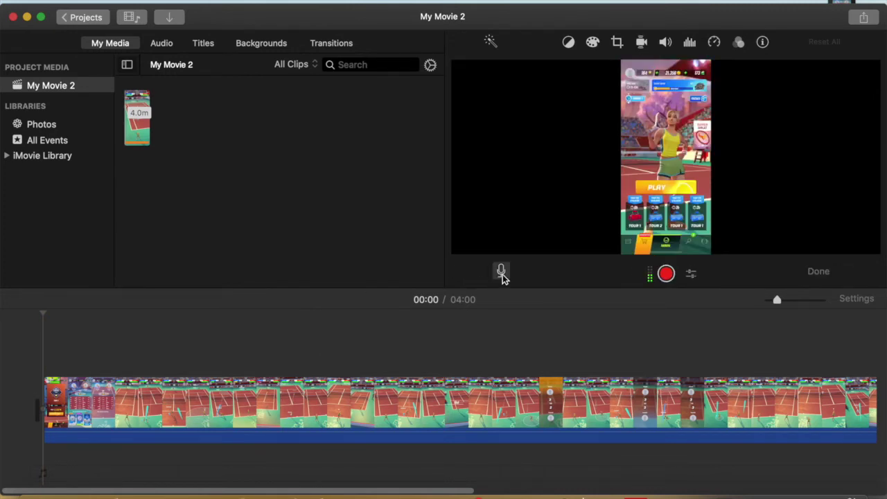
{"action": "left_click", "coordinate": [667, 274]}
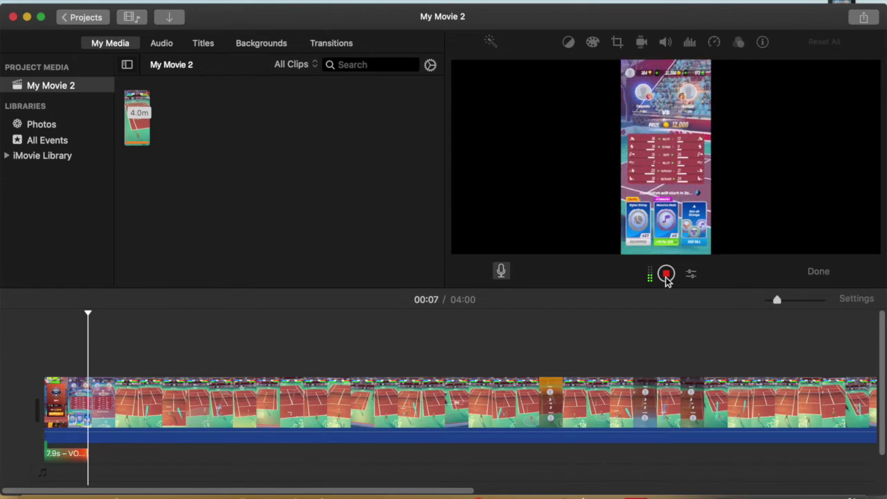
{"action": "left_click", "coordinate": [666, 274]}
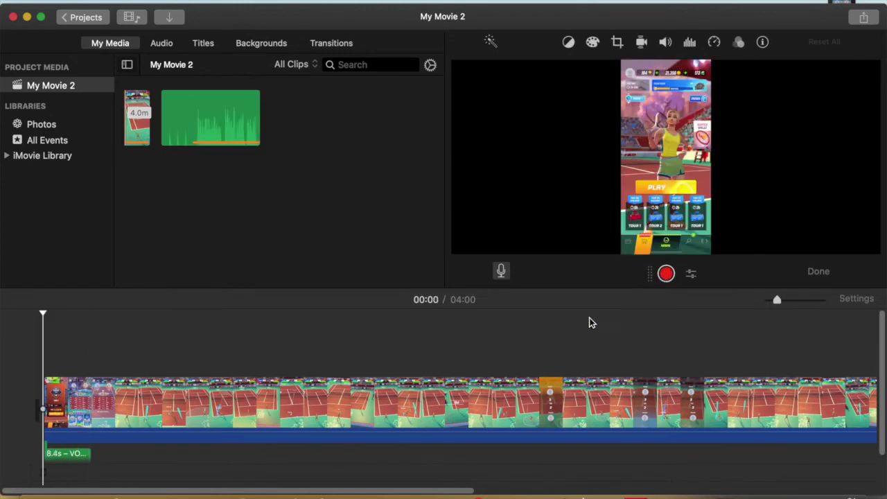